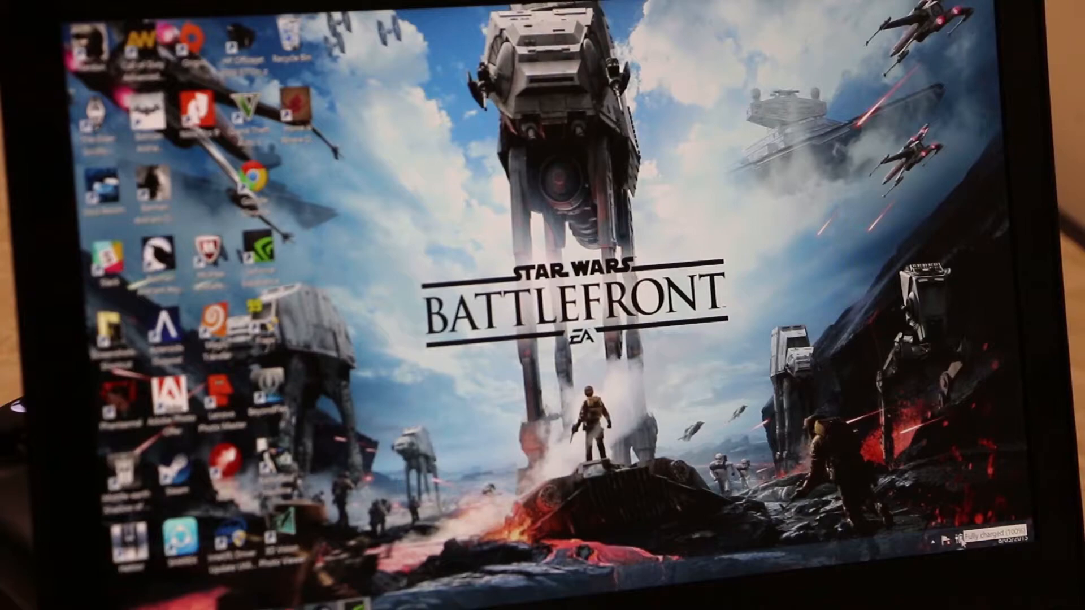
Step: From the battery icon's power options, select the High performance power plan
left_click(962, 539)
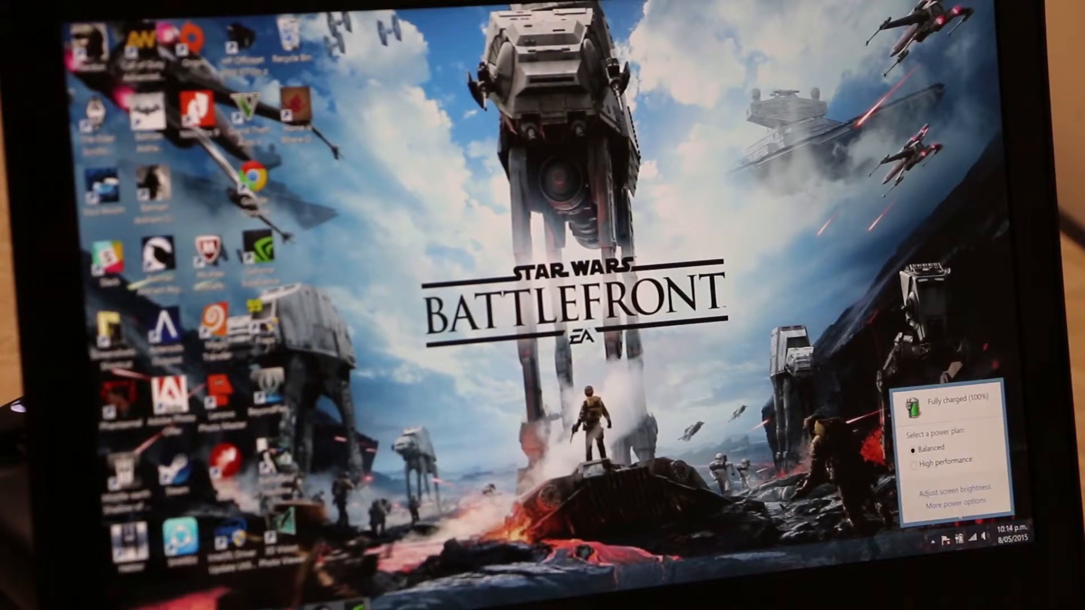
left_click(956, 501)
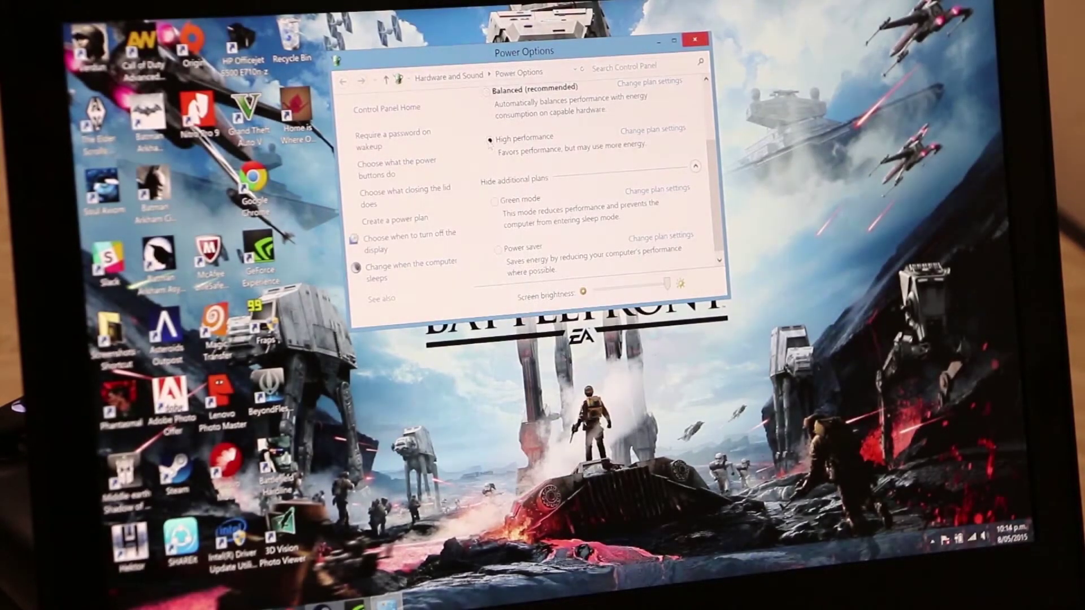
left_click(489, 138)
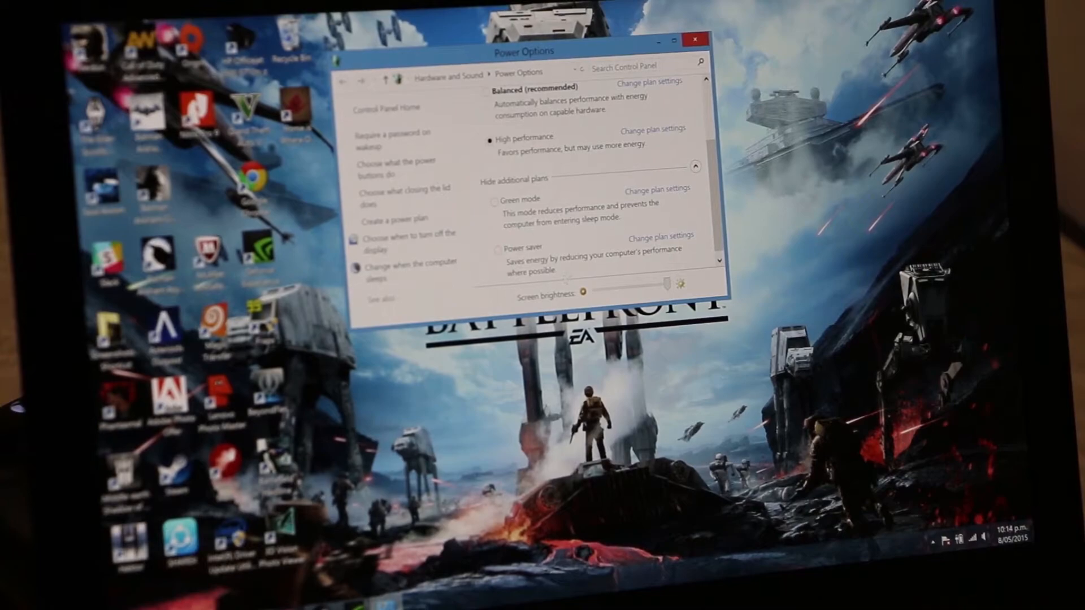
scroll(566, 271, "down", 1)
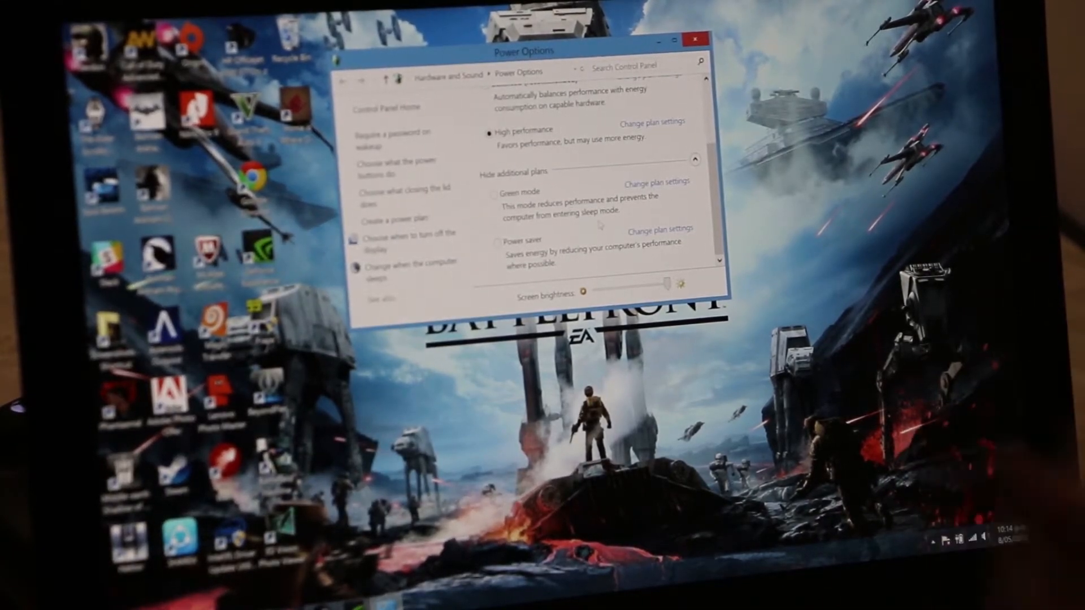